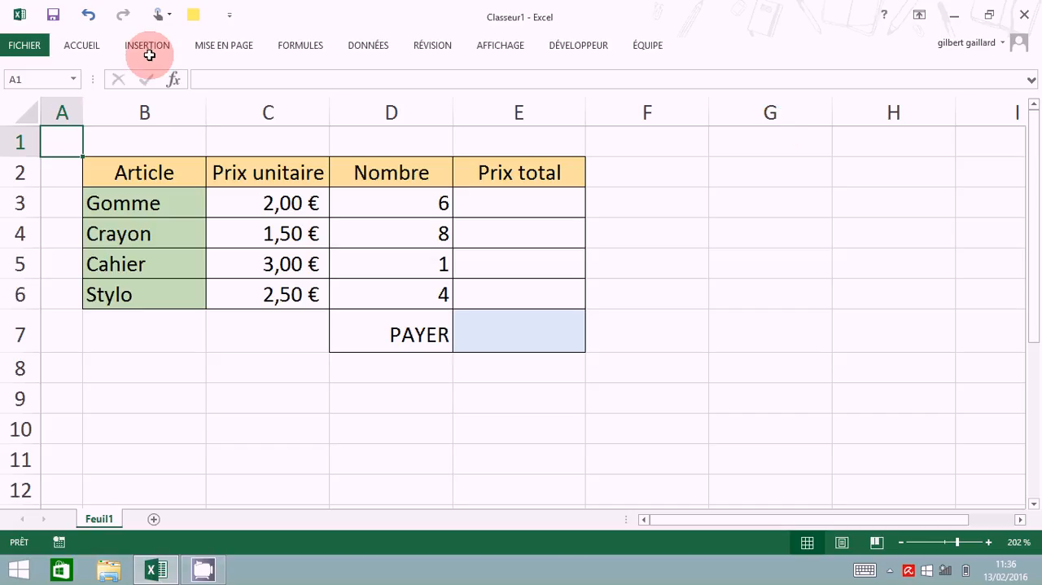
Step: Enable the L1C1 reference style (Style de référence L1C1) in the formula options and apply it
click(29, 49)
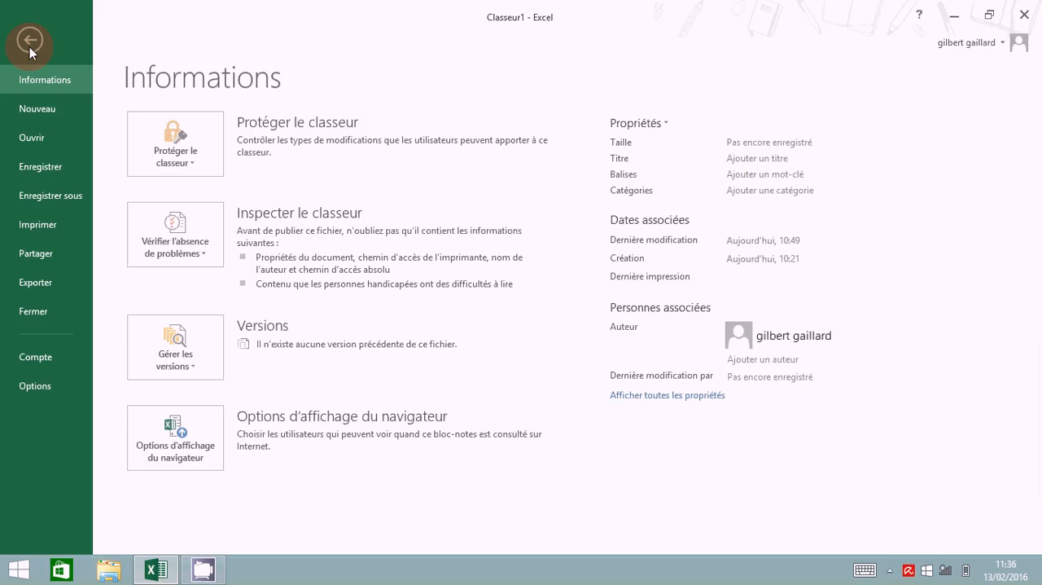
click(37, 389)
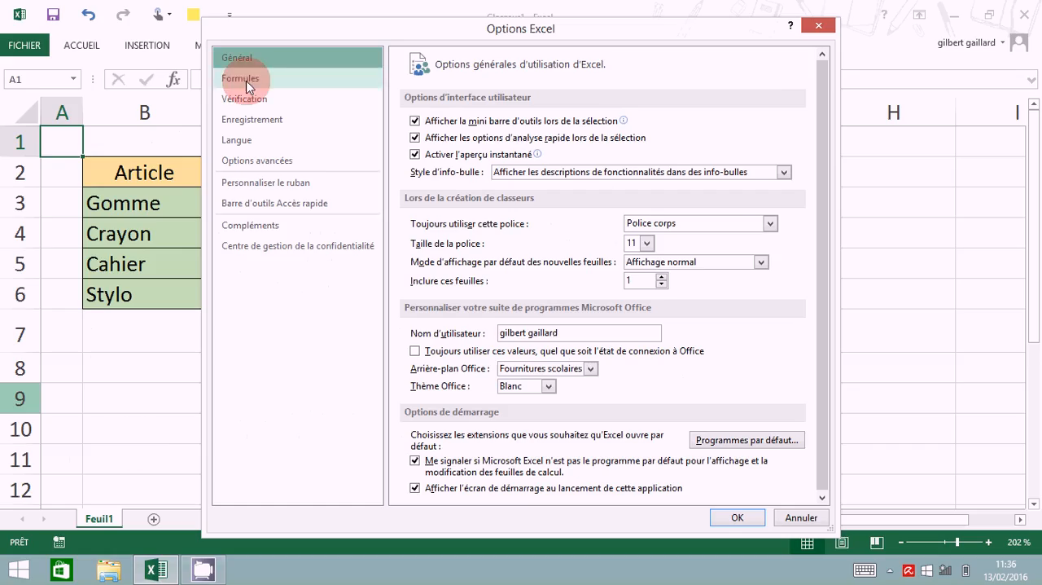
click(250, 87)
click(416, 258)
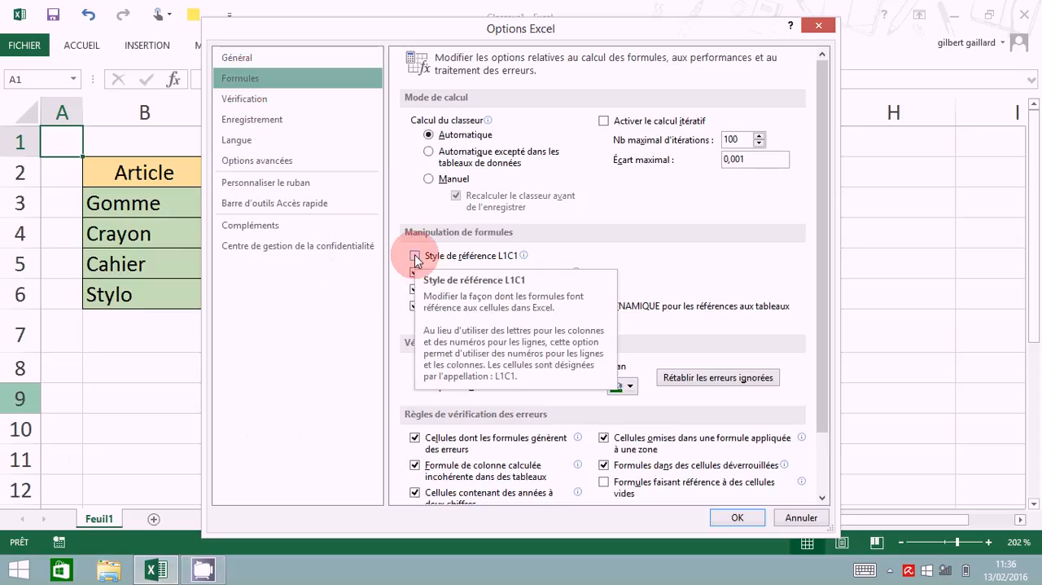
click(415, 255)
click(737, 522)
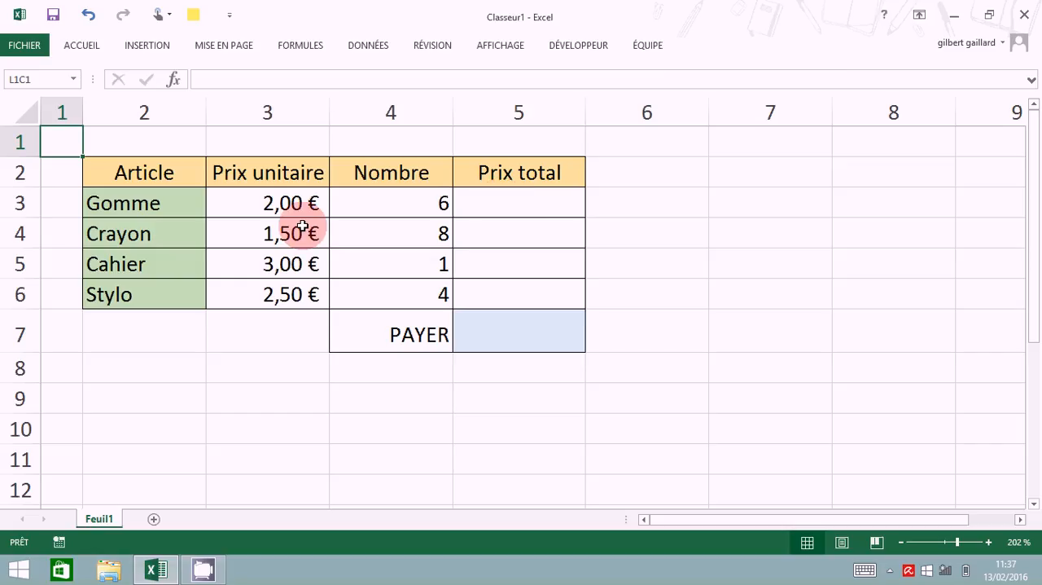
Step: Enter the constant formula =2*6 as the total price (Prix total) of Gomme
click(516, 205)
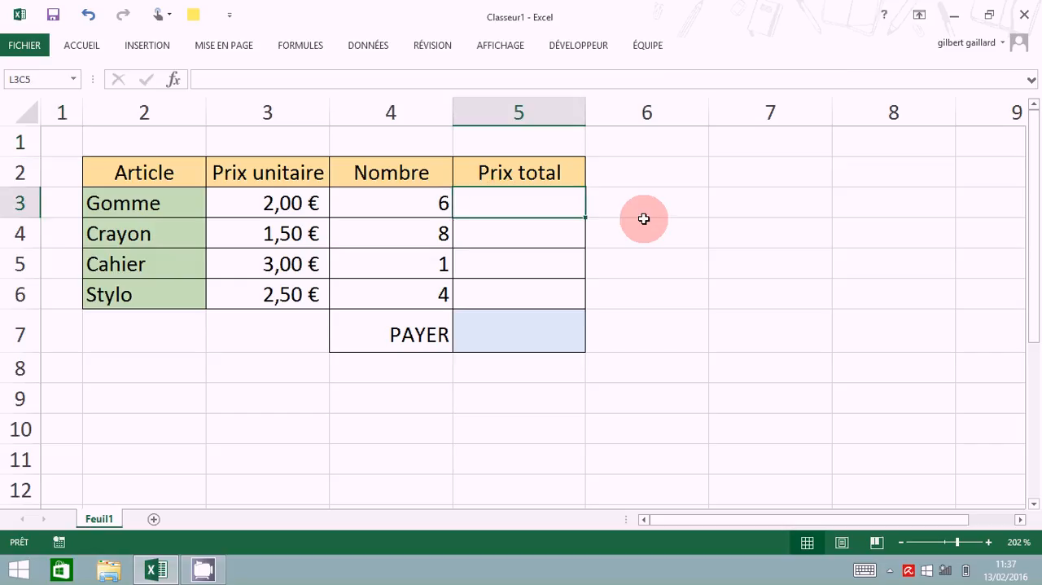
text(=)
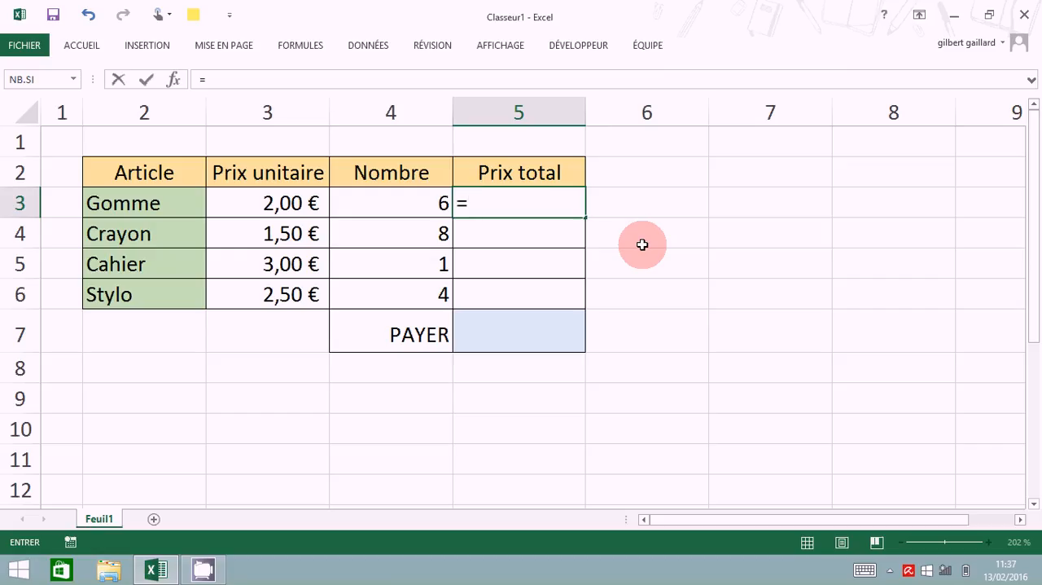
text(2)
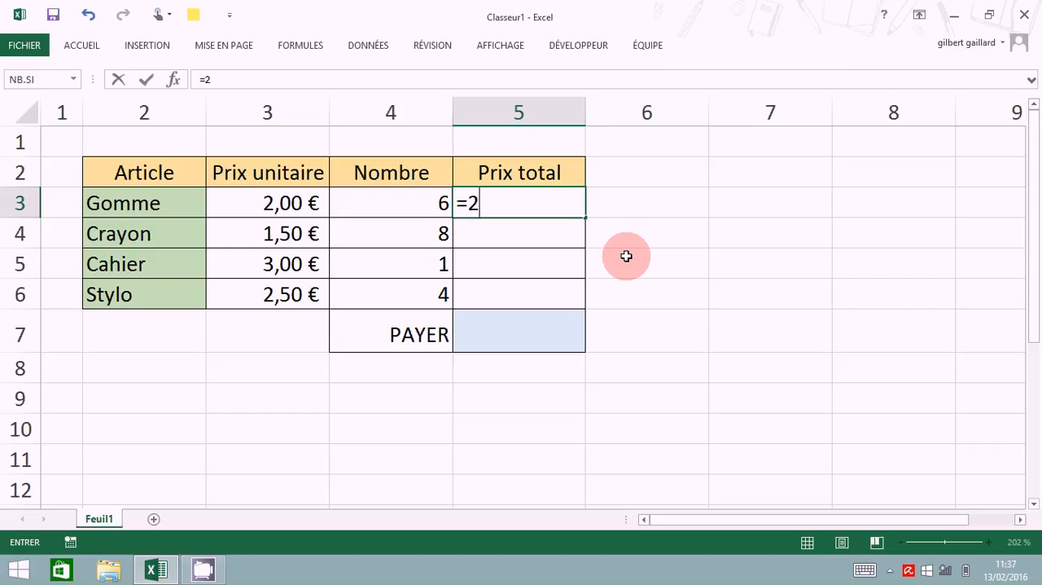
text(*6)
key(Return)
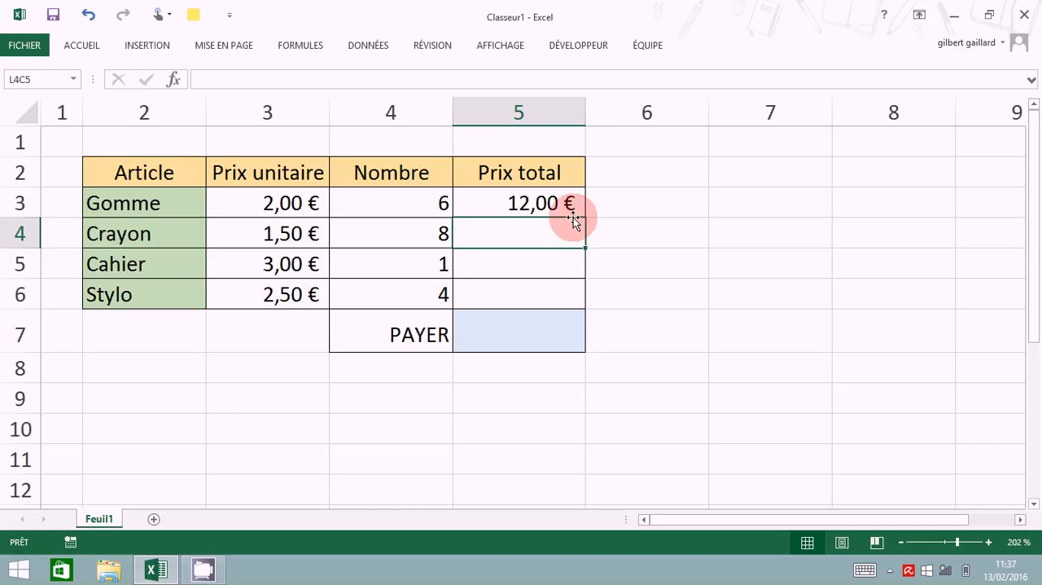
Step: Set the quantity (Nombre) of Gomme to 5
key(Up)
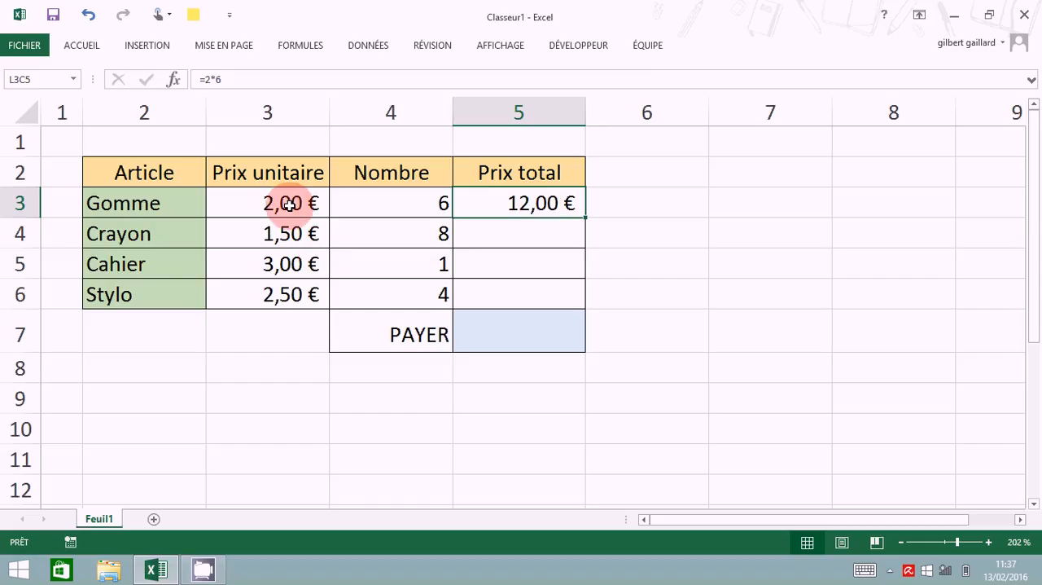
key(Left)
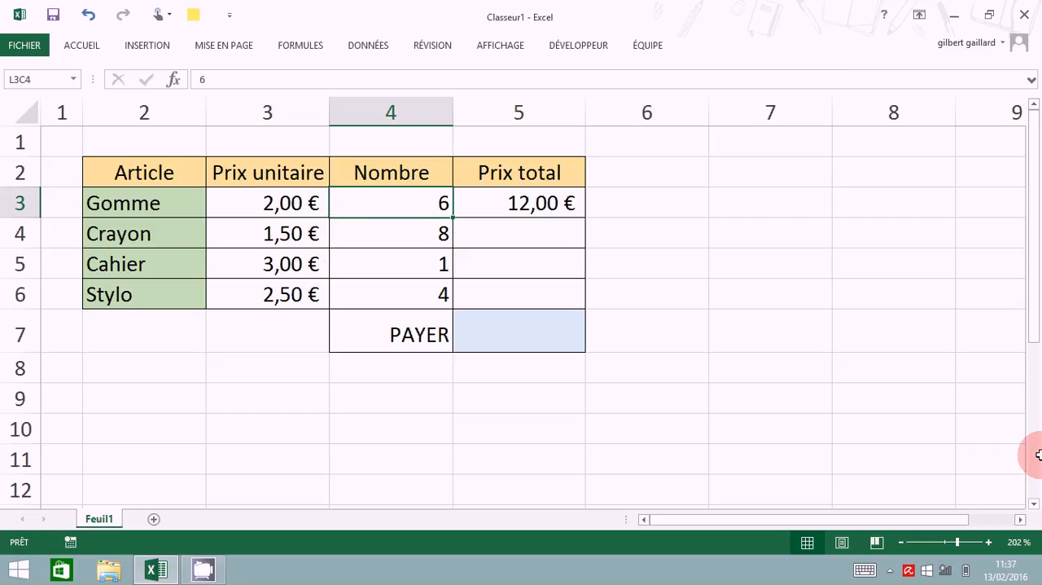
text(5)
key(Return)
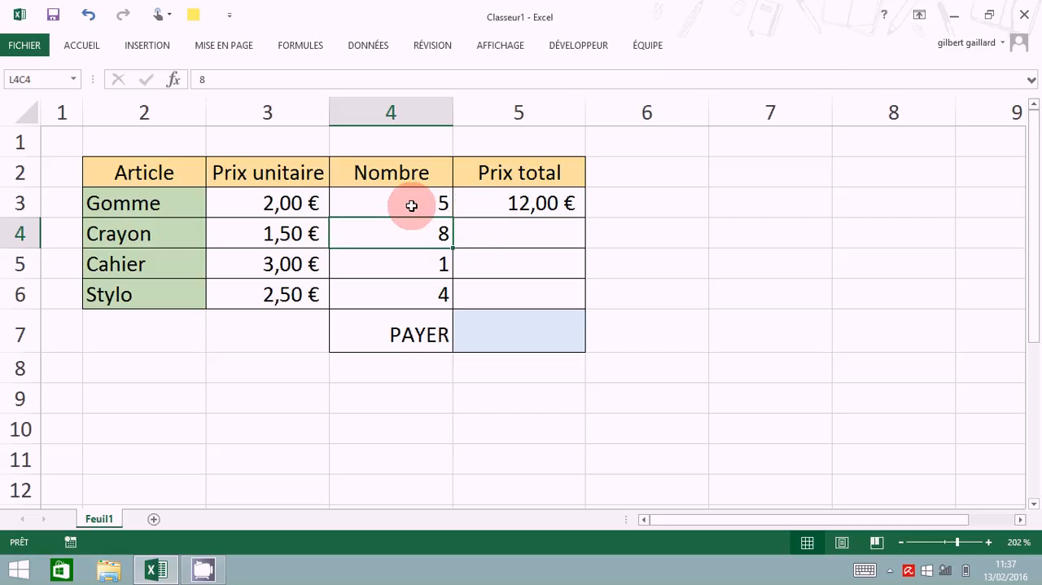
Step: Clear the total price of Gomme and set its quantity to 6
click(529, 204)
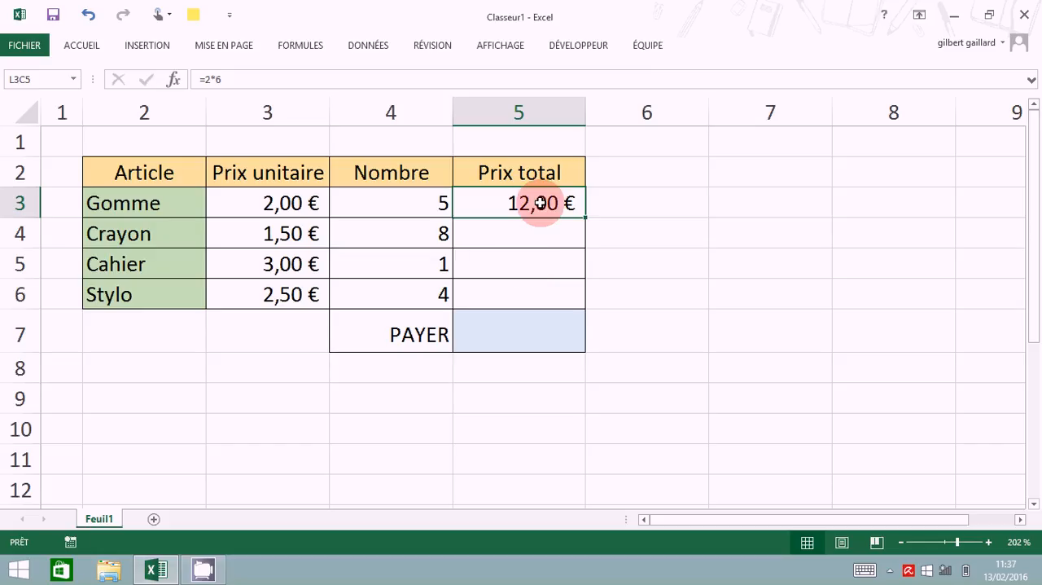
key(Delete)
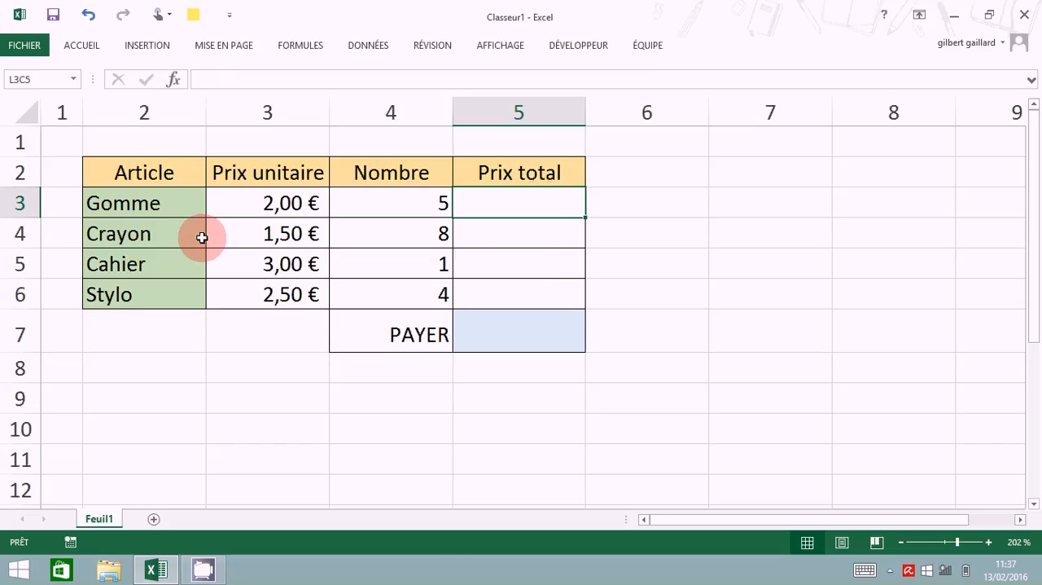
click(407, 206)
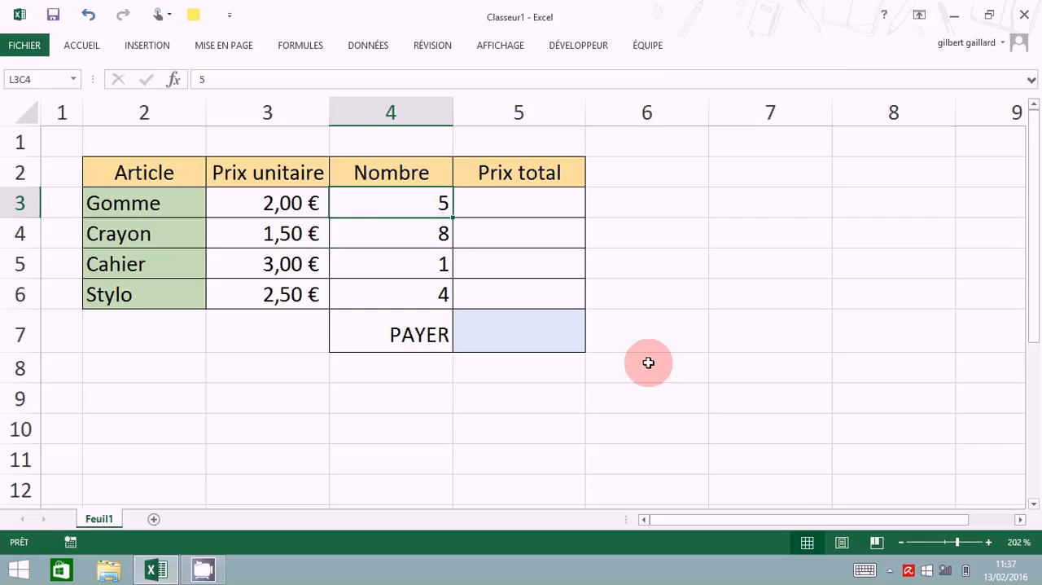
text(6)
click(893, 398)
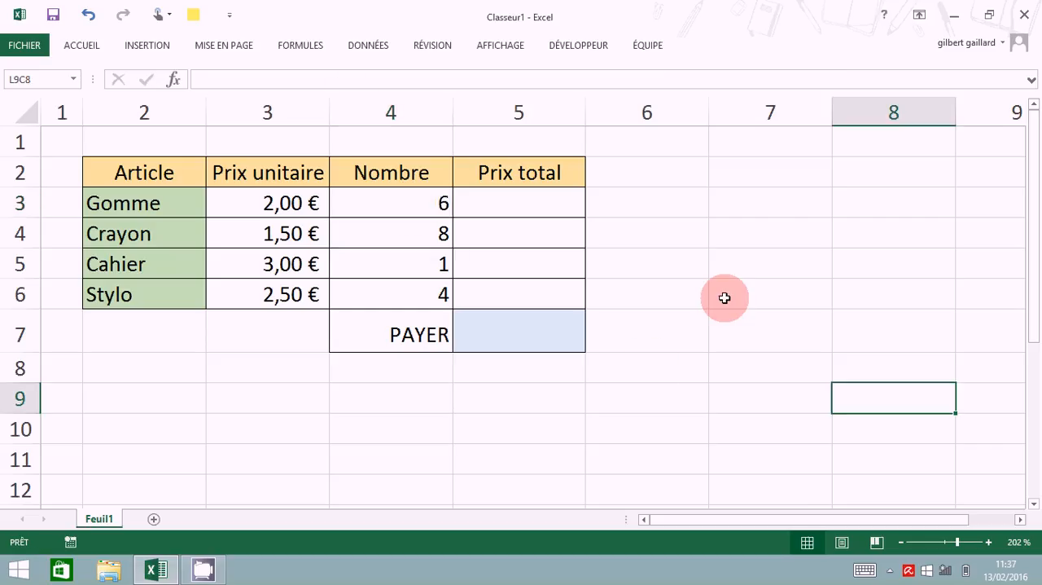
Step: Calculate the total price of Gomme with relative references, multiplying unit price by quantity as =LC(-2)*LC(-1), and reselect the formula cell
click(522, 210)
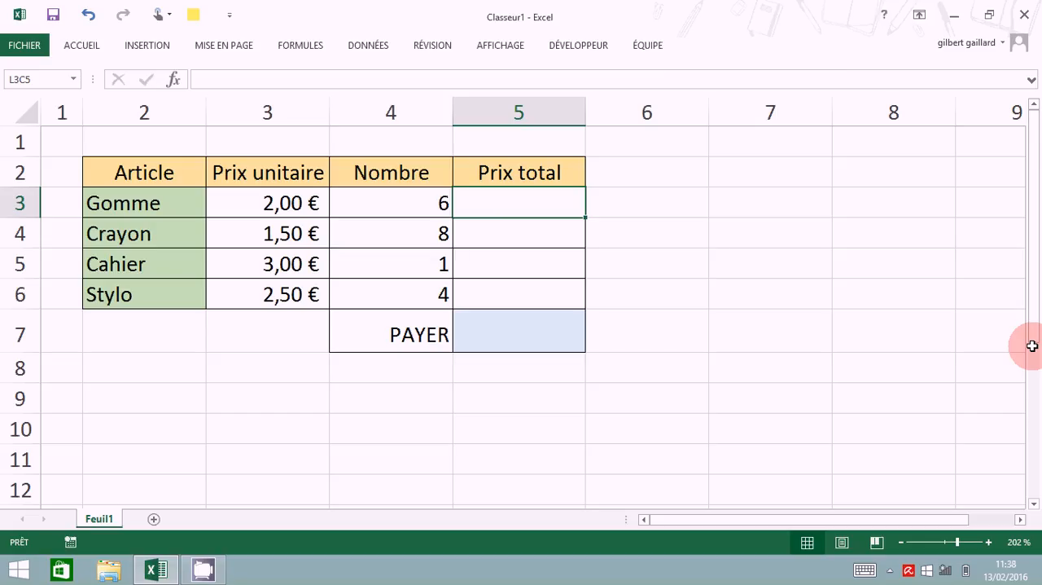
text(=)
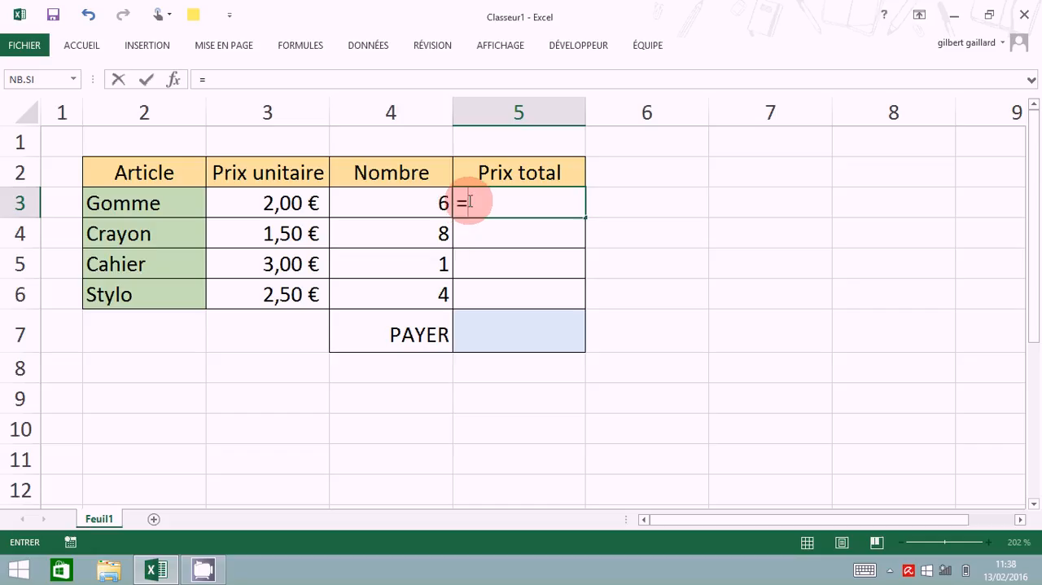
click(270, 202)
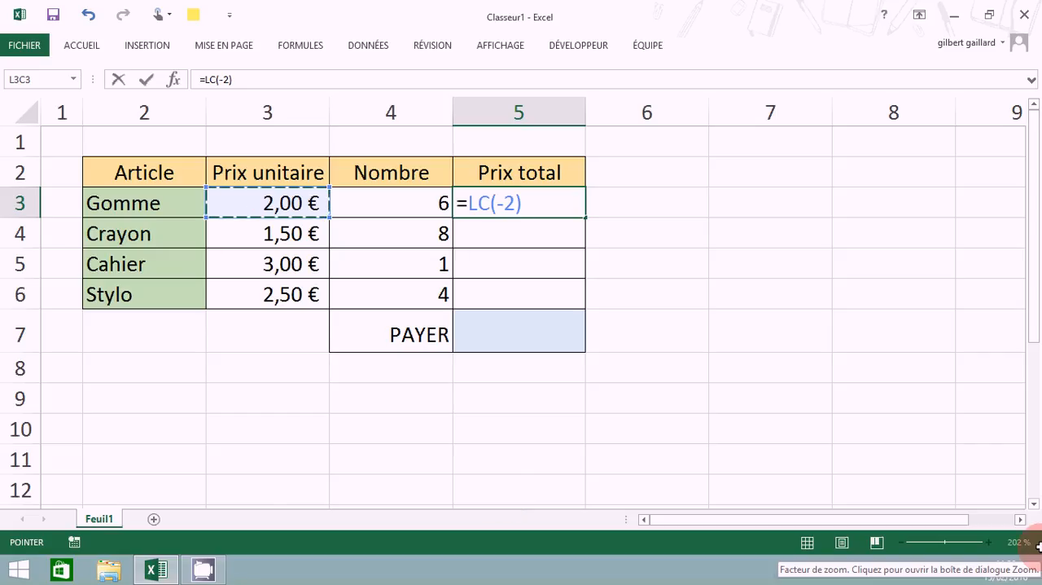
text(*)
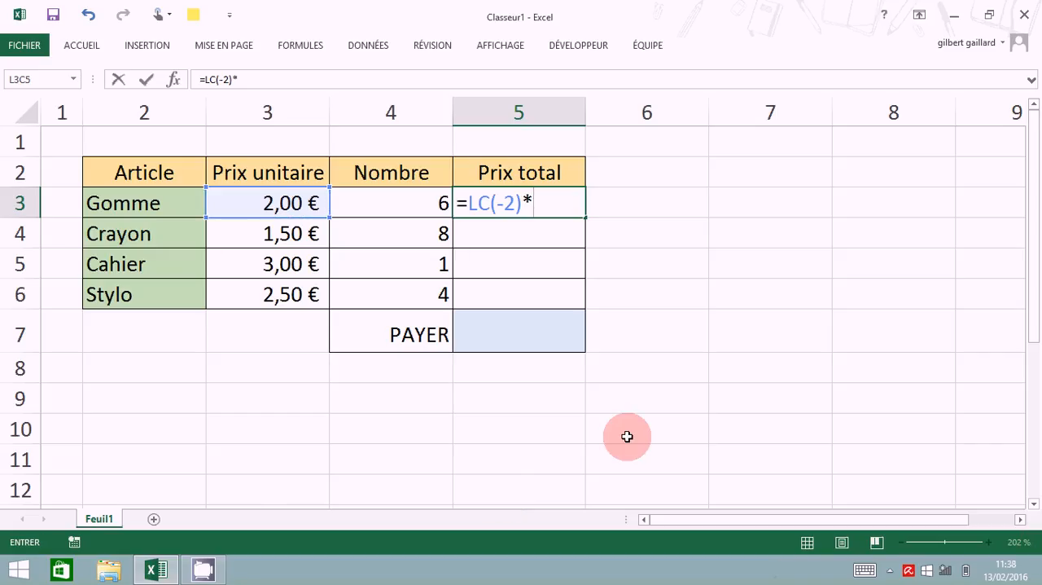
click(403, 204)
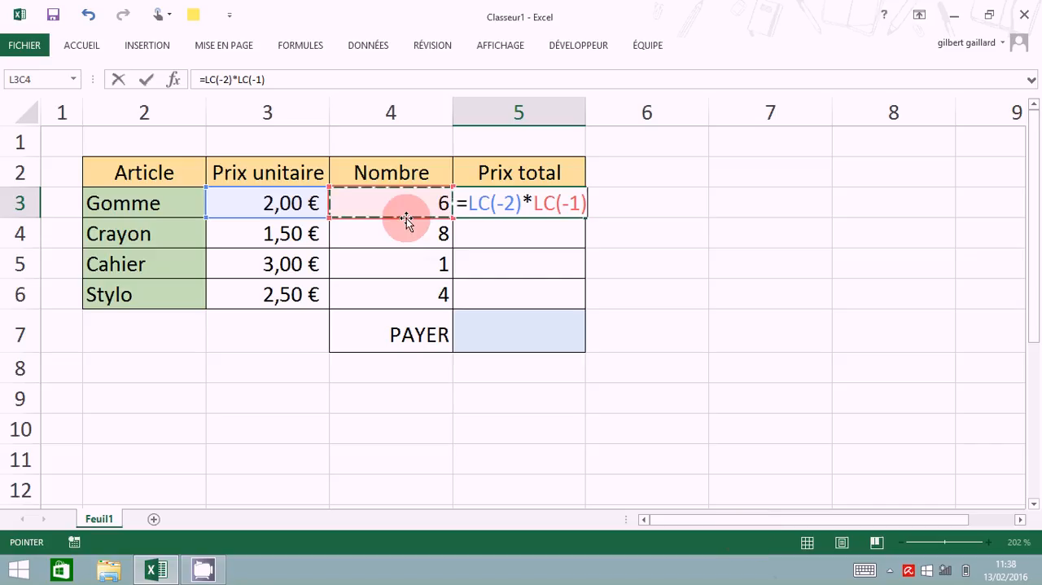
key(Return)
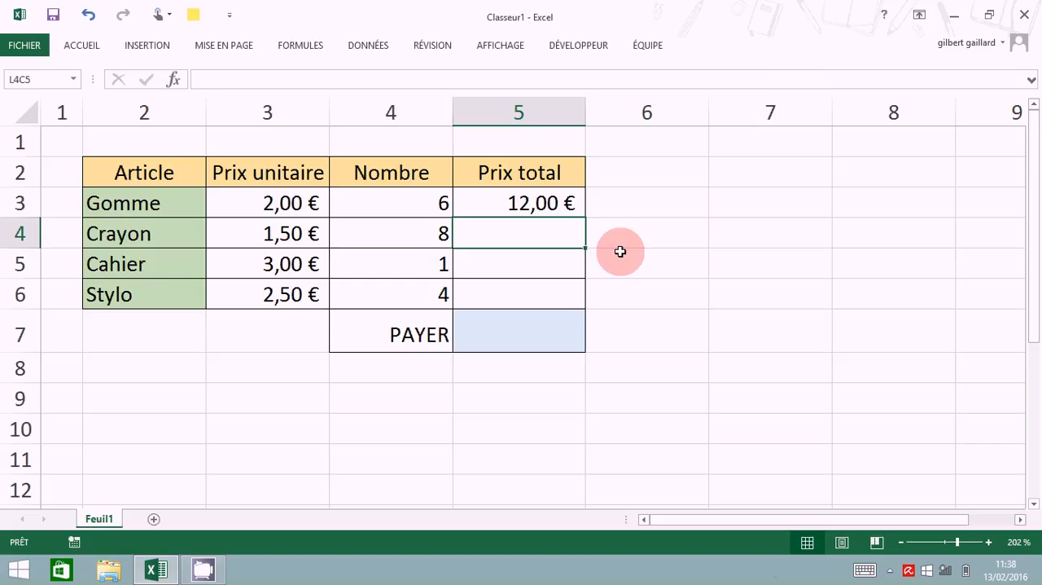
click(531, 204)
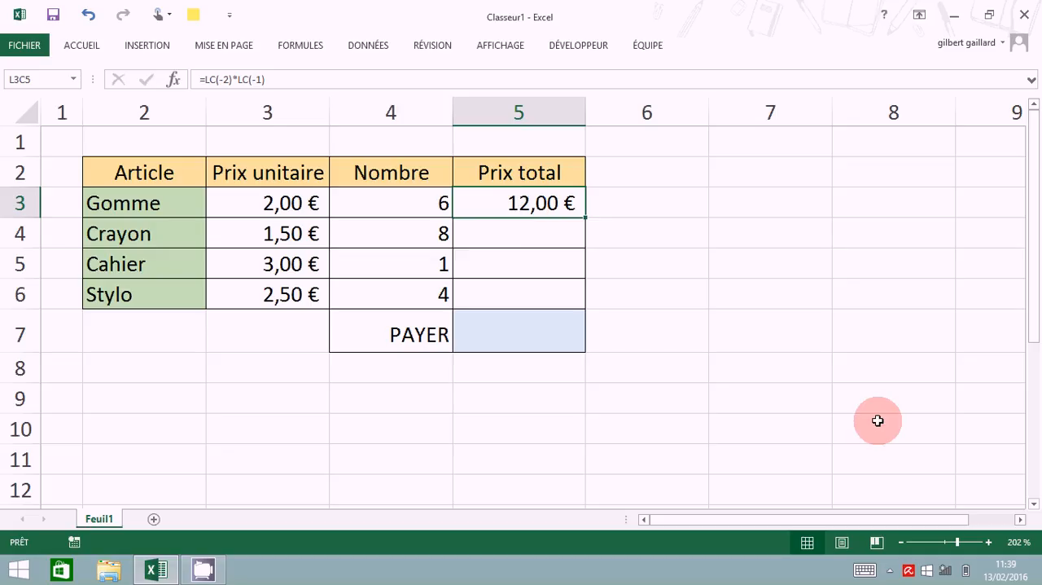
Step: Try relative references in cell L9C7 to its row neighbours L9C6 and L9C8, and cancel the entry
click(812, 392)
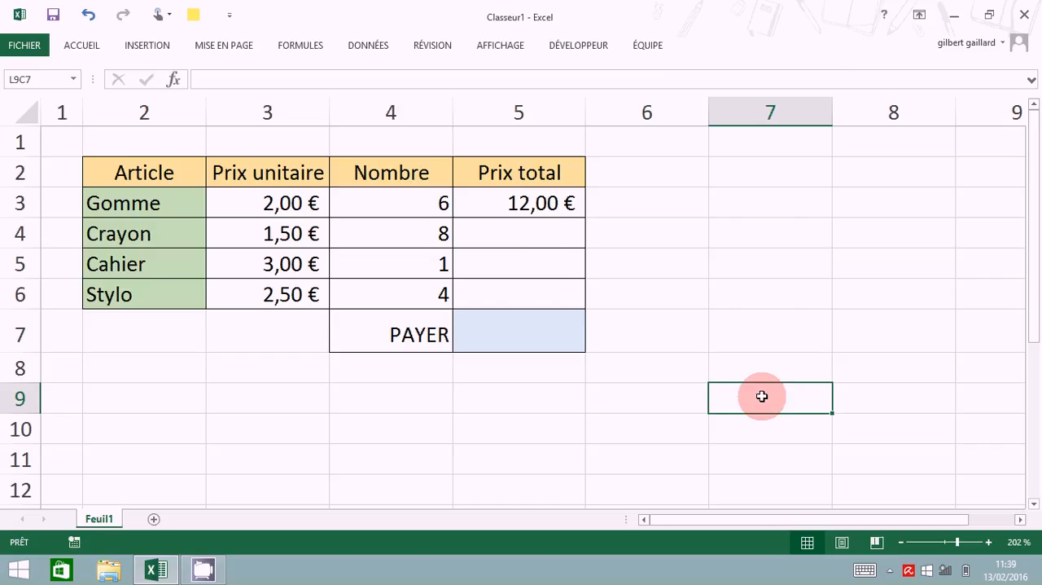
text(=)
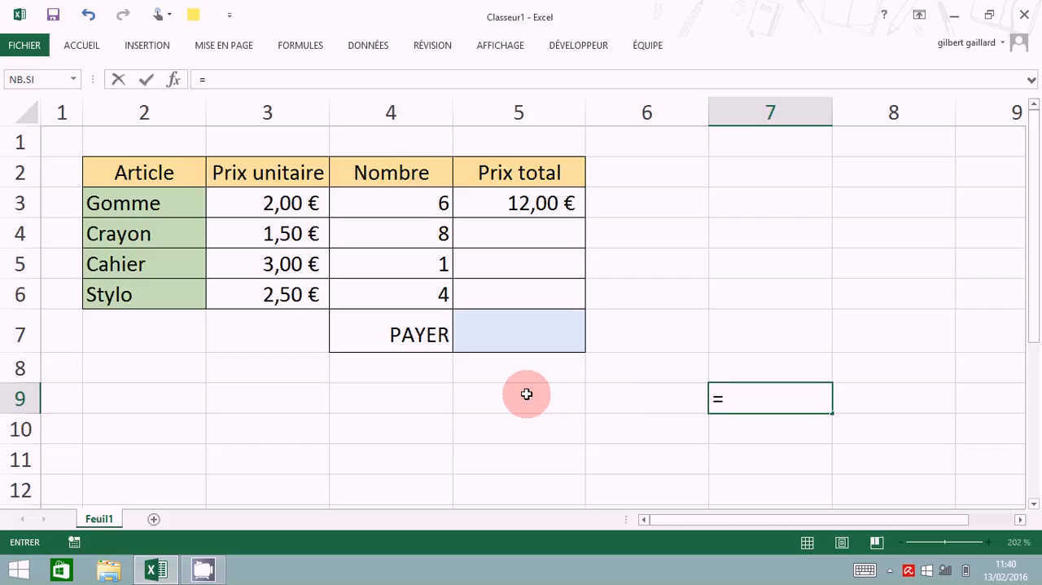
click(625, 398)
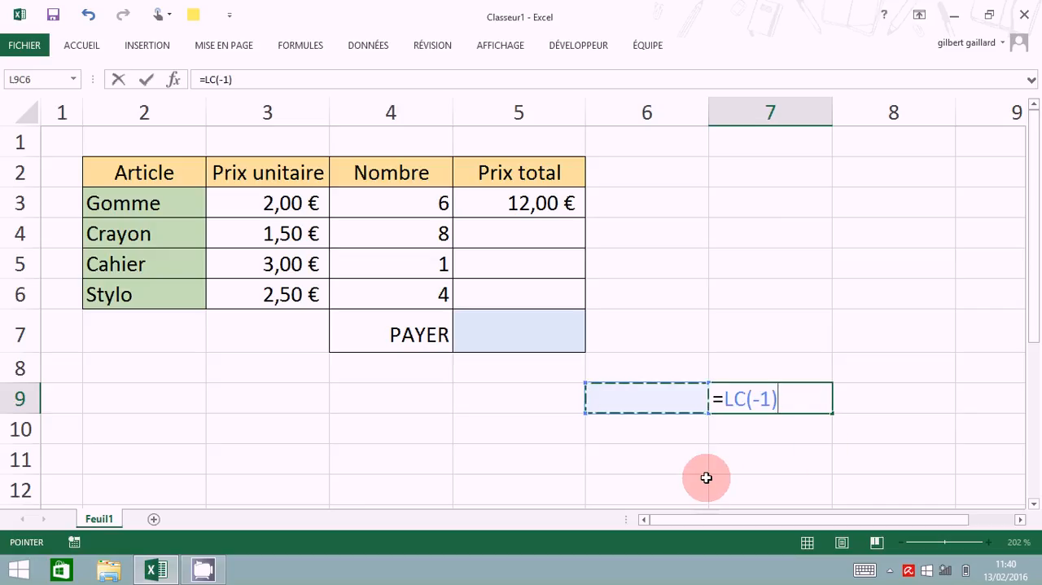
text(²)
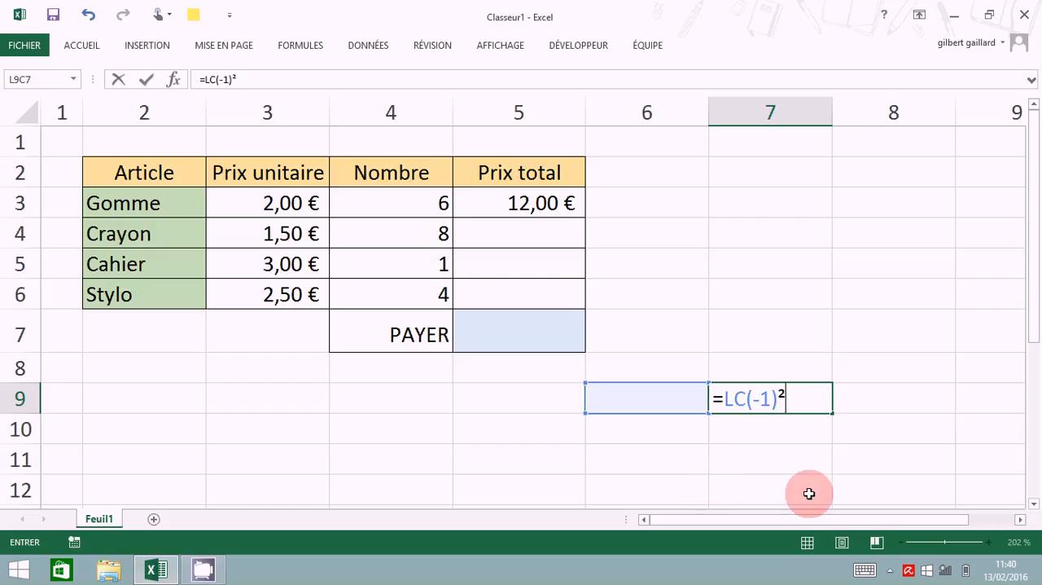
click(89, 15)
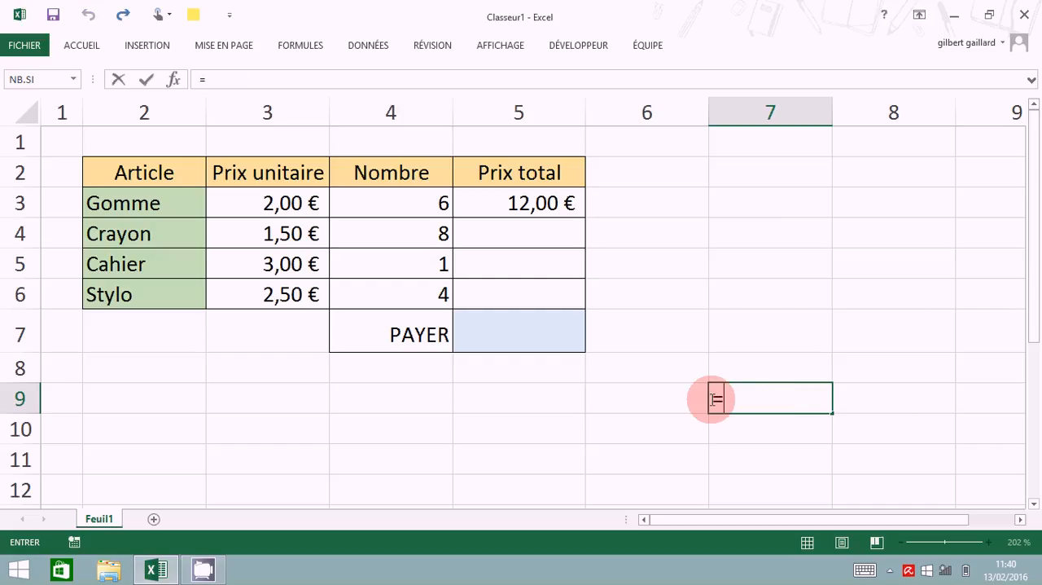
click(923, 403)
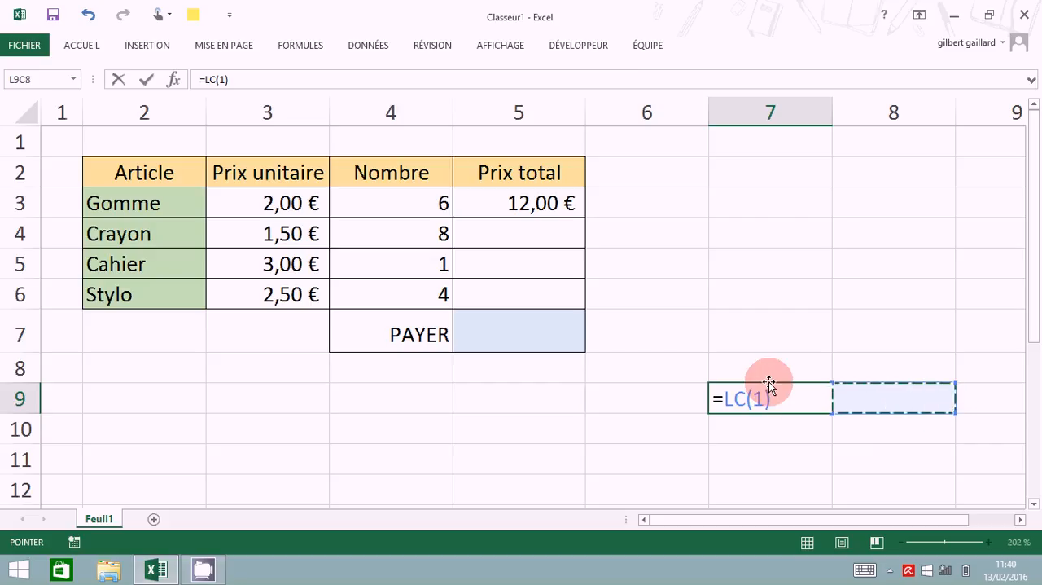
key(Escape)
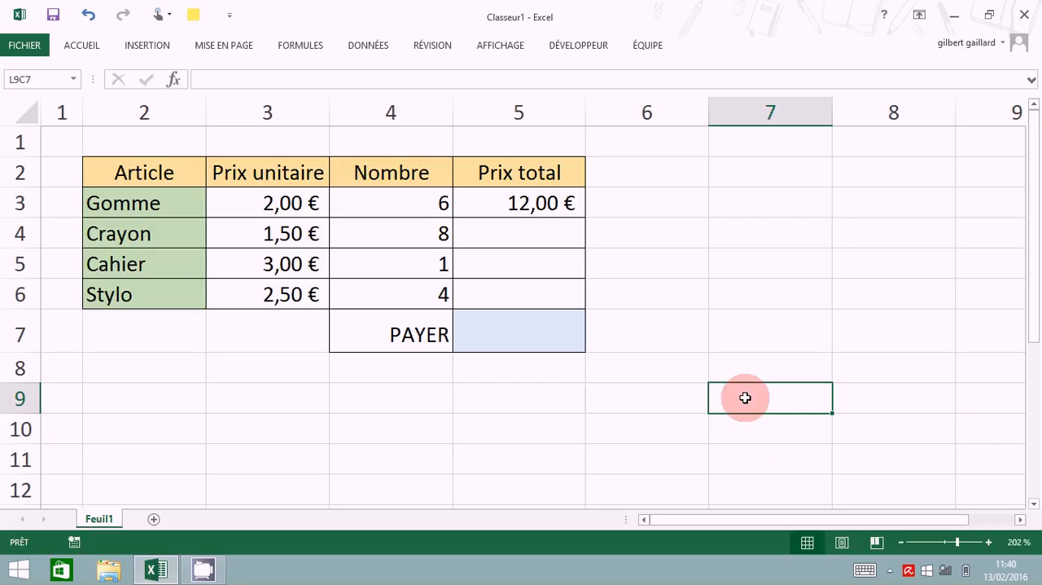
Step: Try relative references in cell L9C7 to cells L6C7 and L11C7 in the same column, cancelling each entry
text(=)
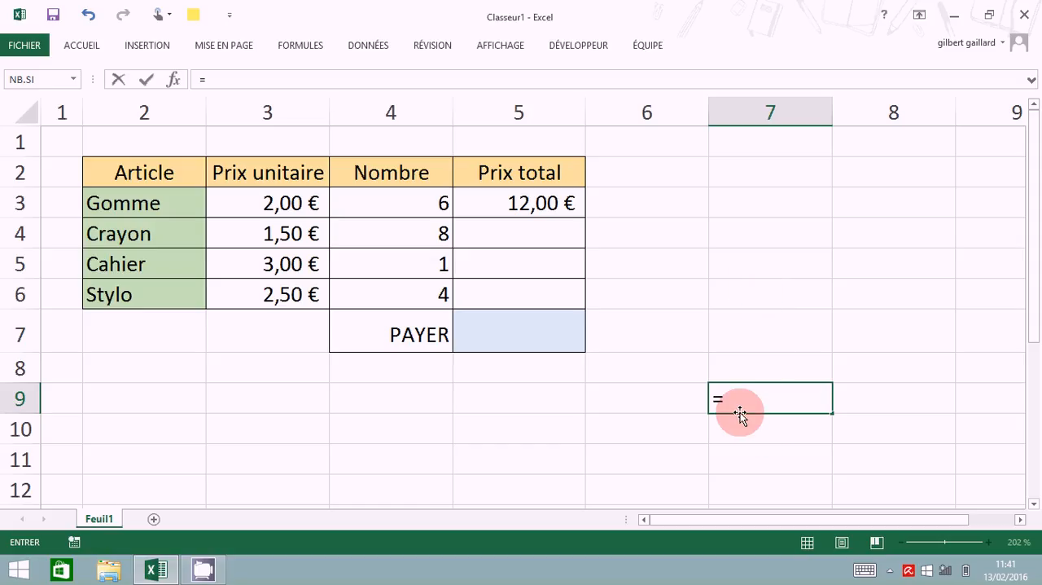
click(742, 296)
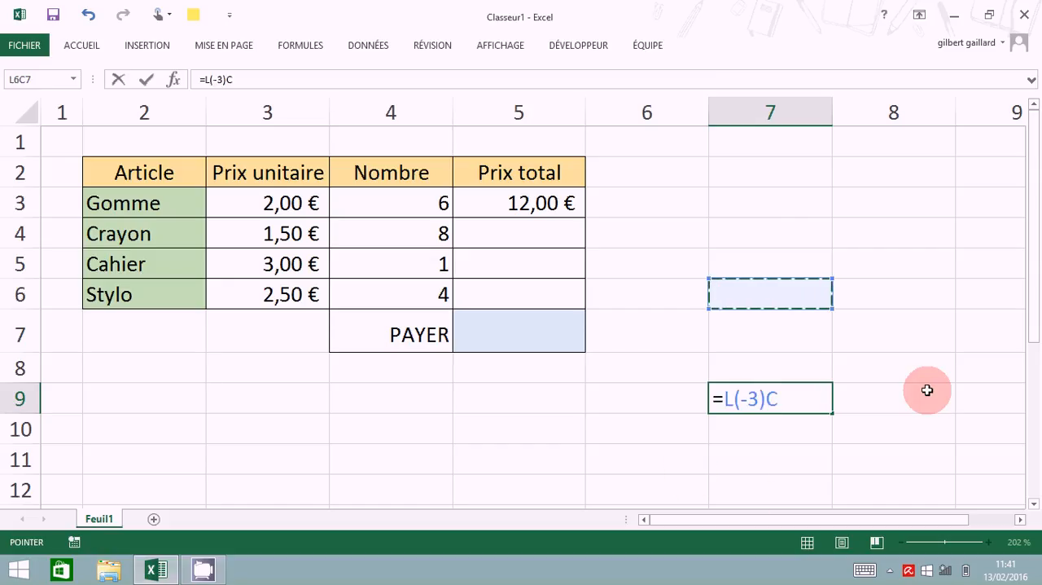
key(Escape)
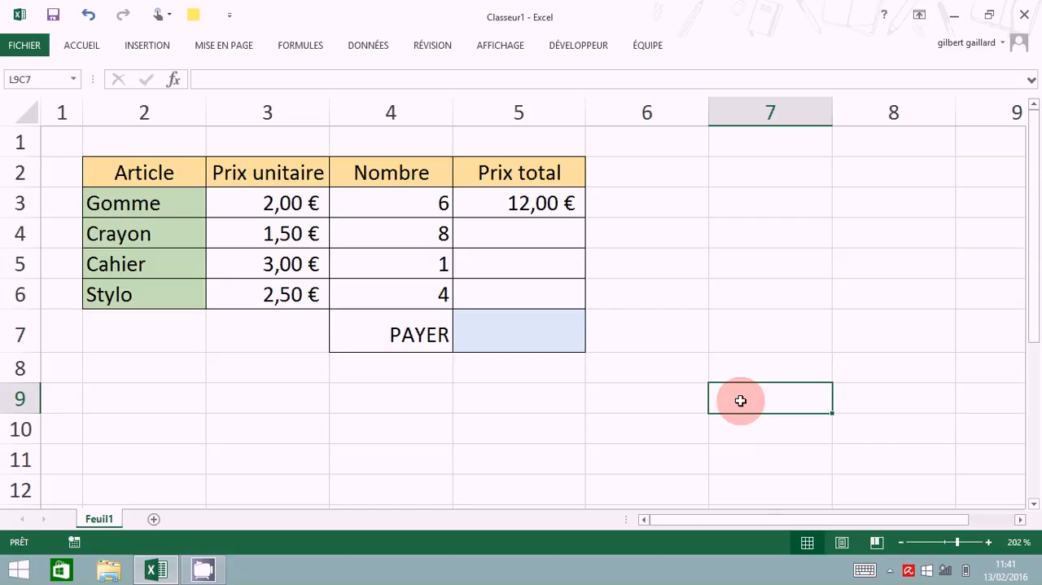
text(=)
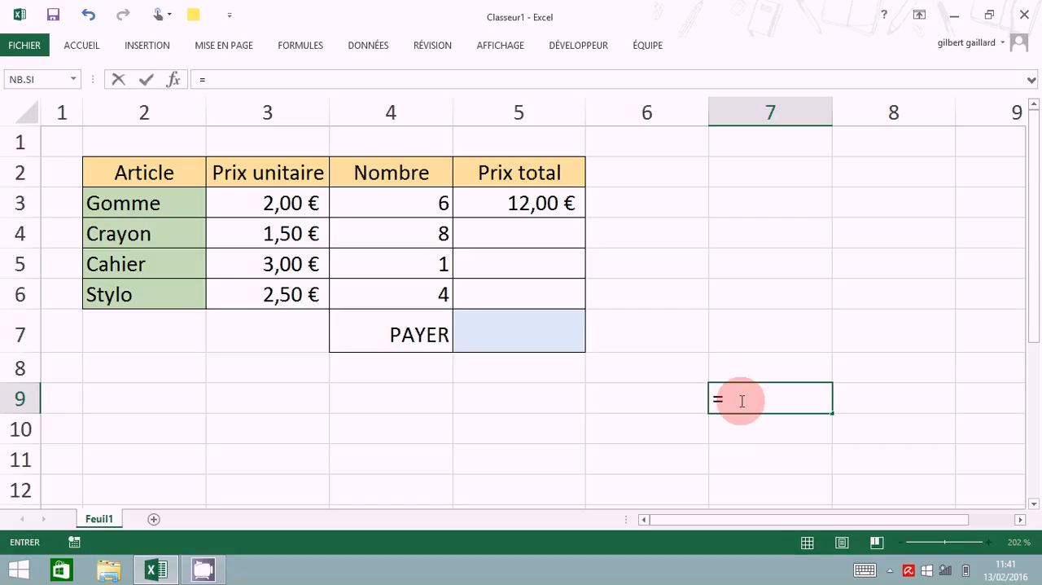
click(751, 462)
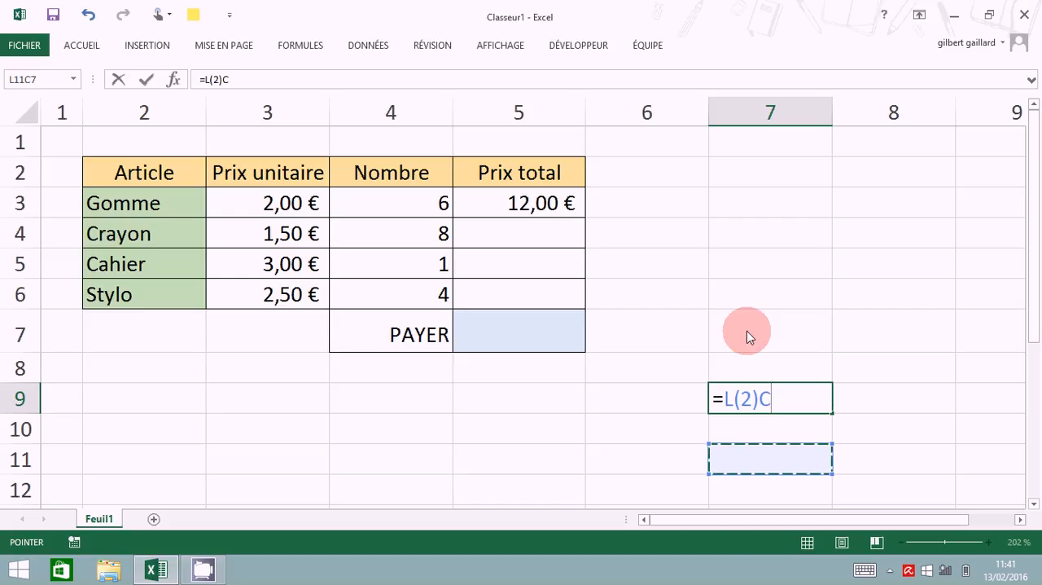
click(118, 79)
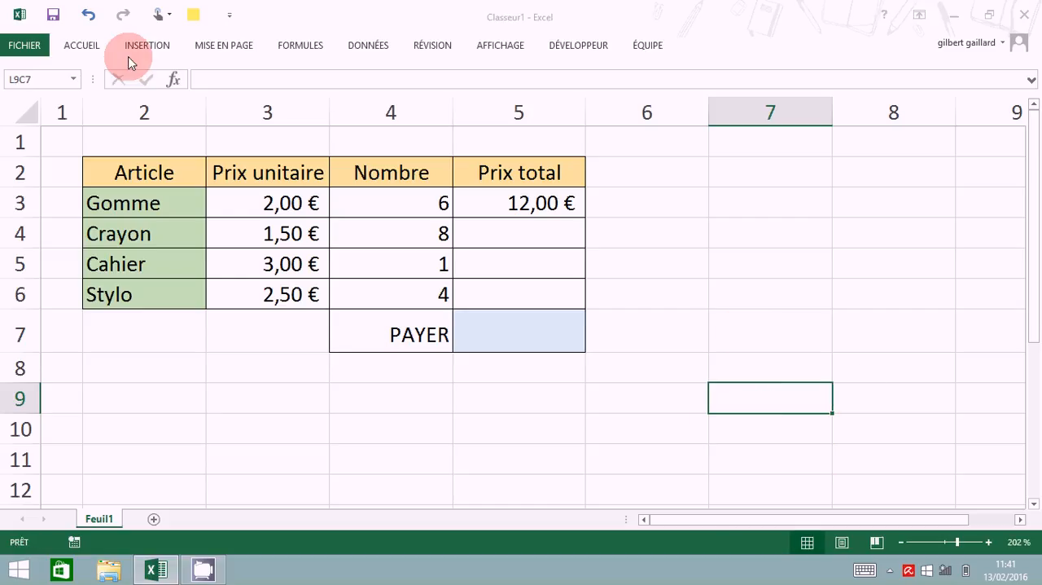
Step: Examine the relative formula in Gomme's total price cell and compare it with the total price cells below it
click(89, 14)
click(511, 237)
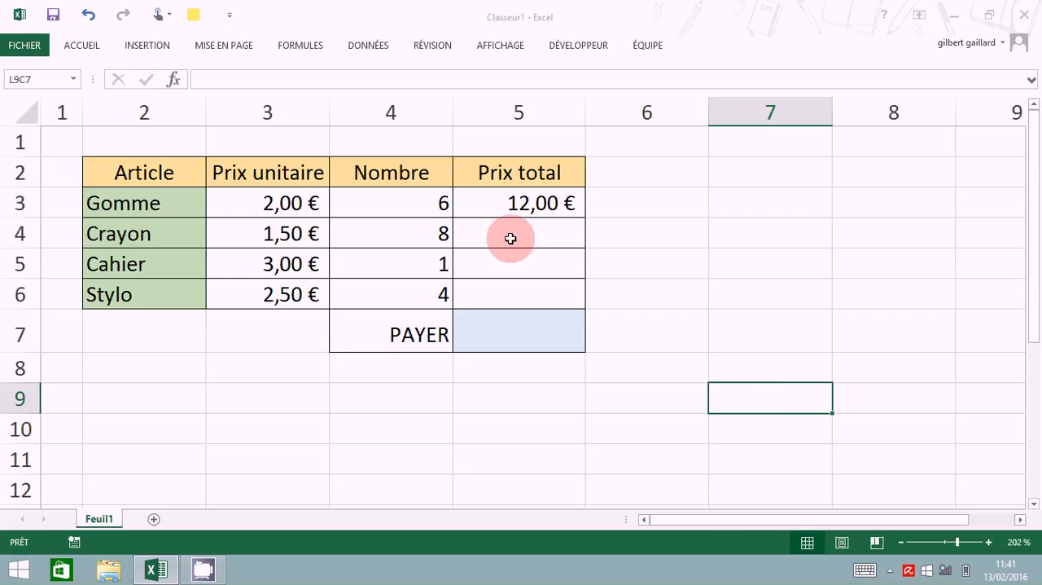
click(539, 203)
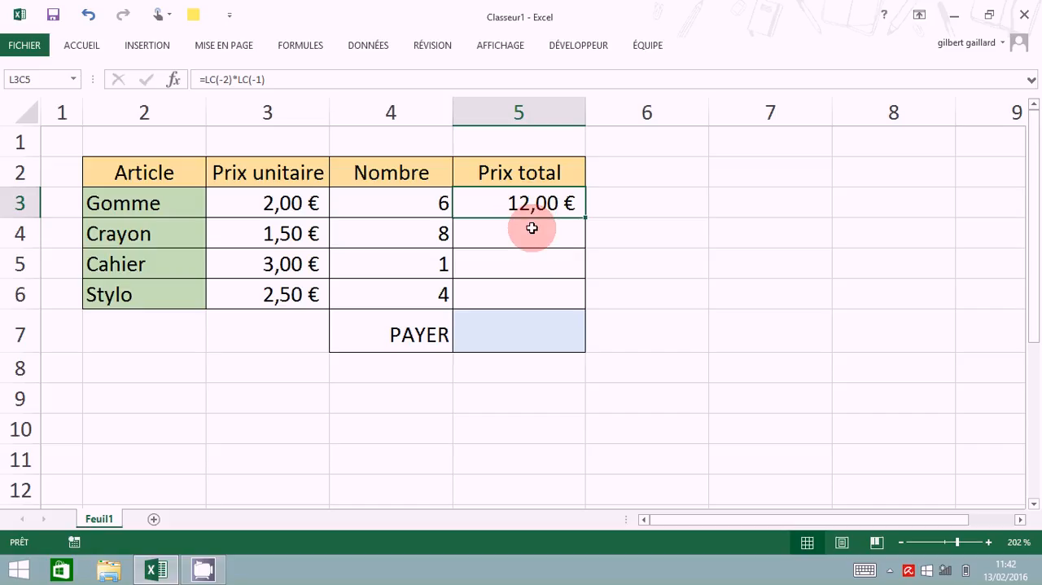
click(509, 237)
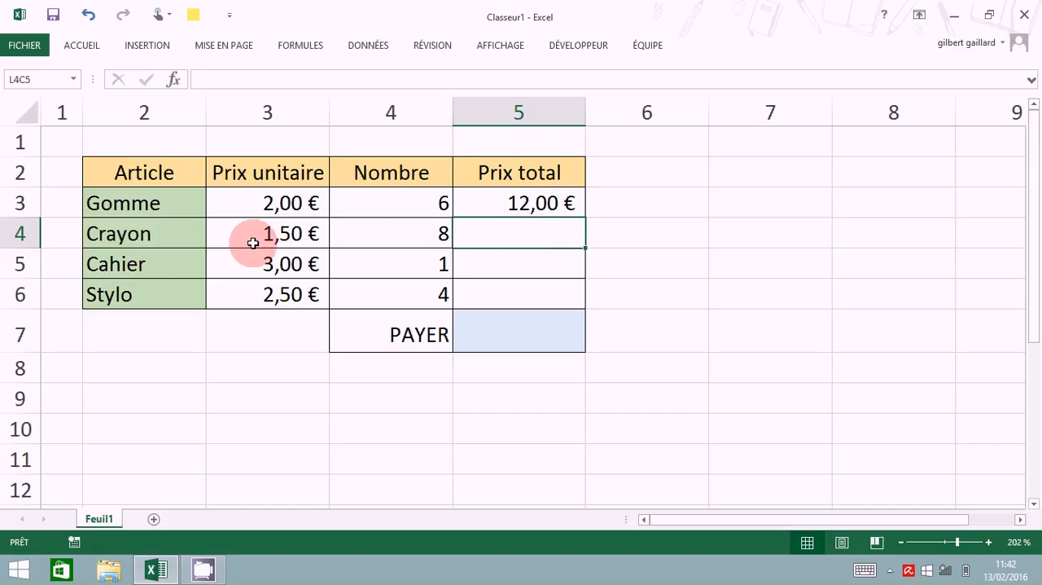
click(547, 275)
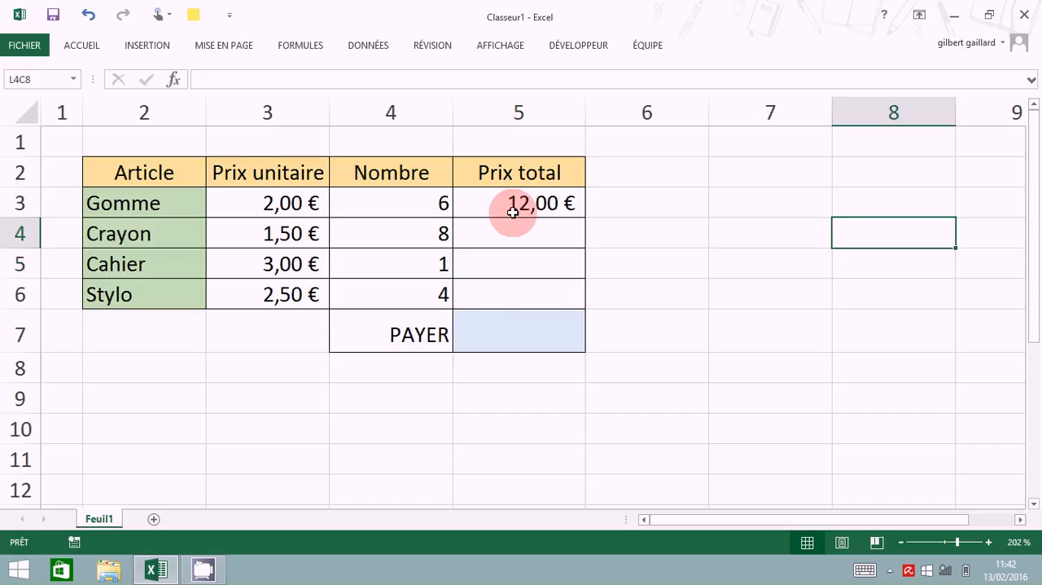
Step: Copy Gomme's total price formula into the total price cells of Crayon, Cahier and Stylo, and end copy mode
click(508, 202)
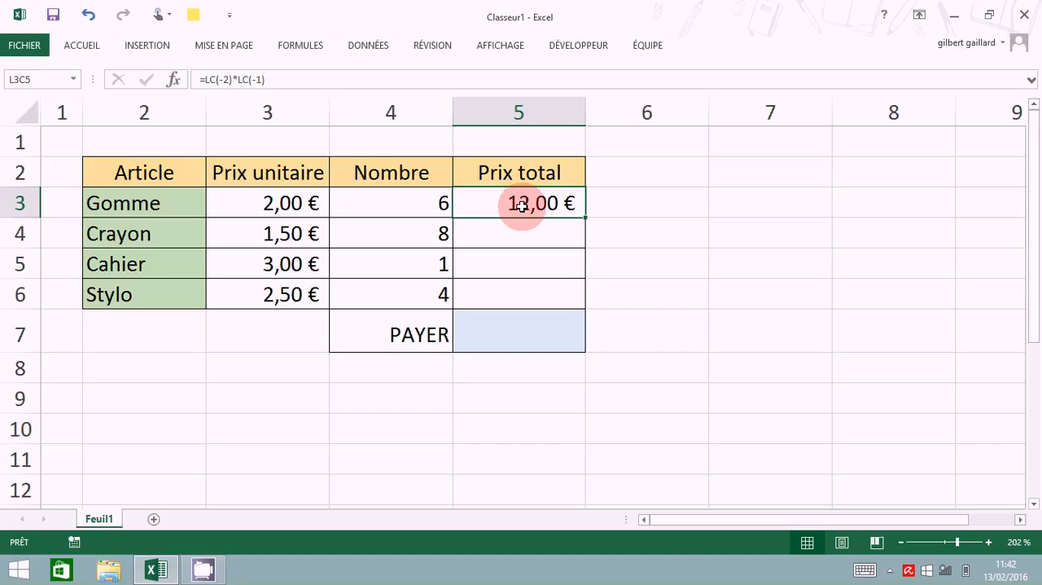
right_click(522, 205)
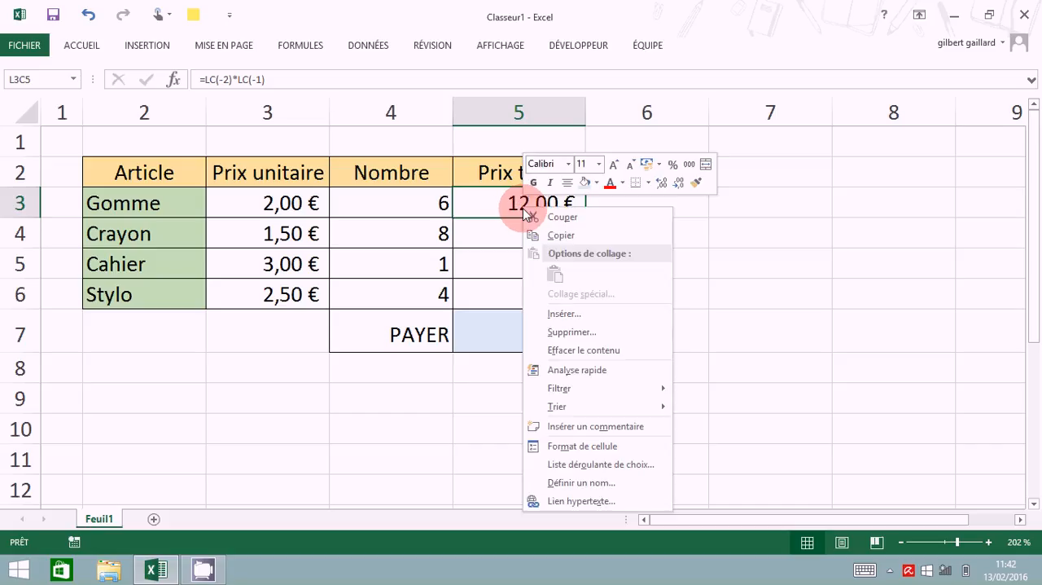
click(569, 238)
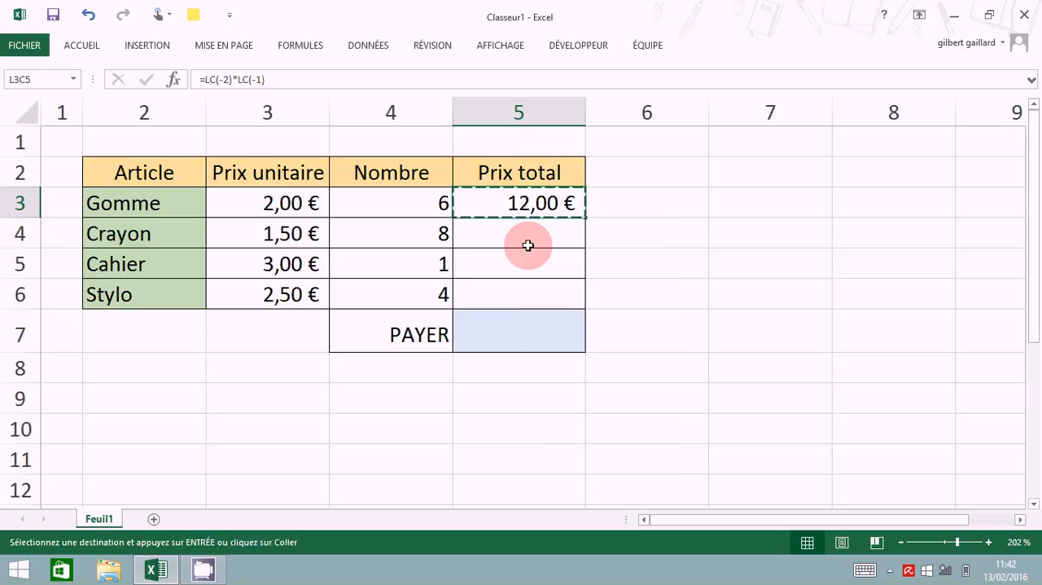
click(525, 232)
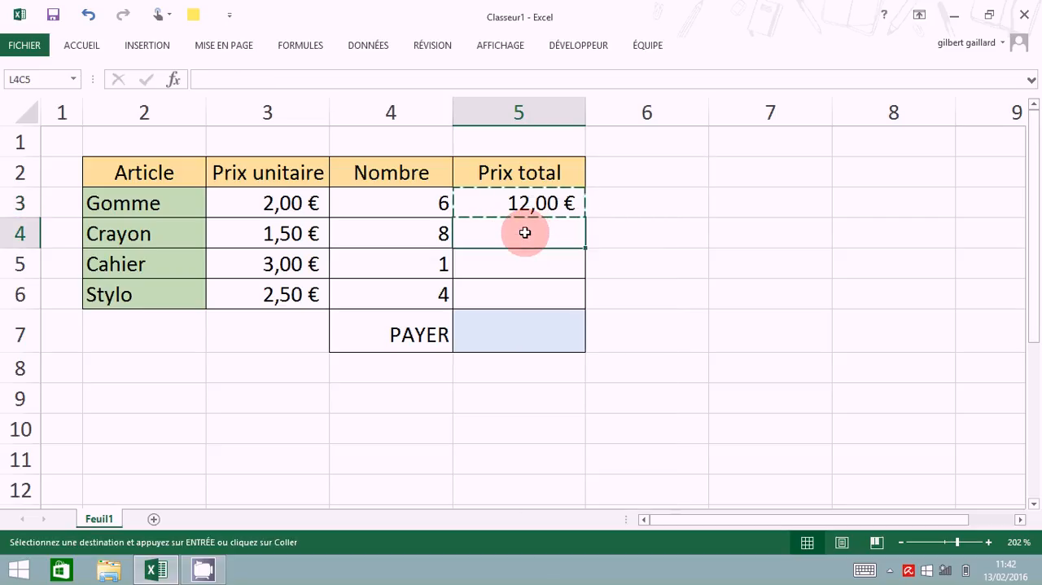
drag(526, 233, 534, 290)
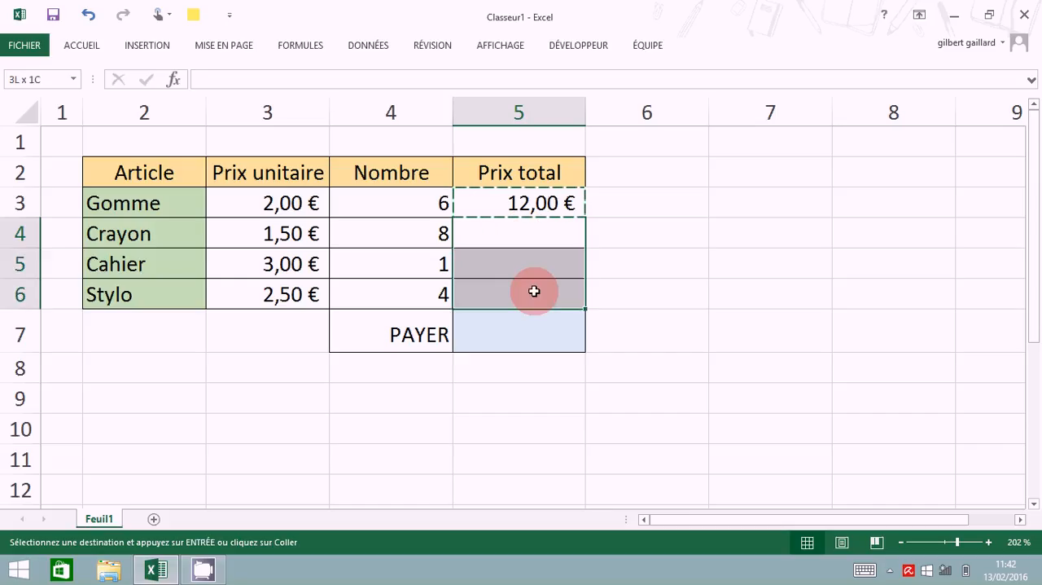
drag(534, 291, 517, 290)
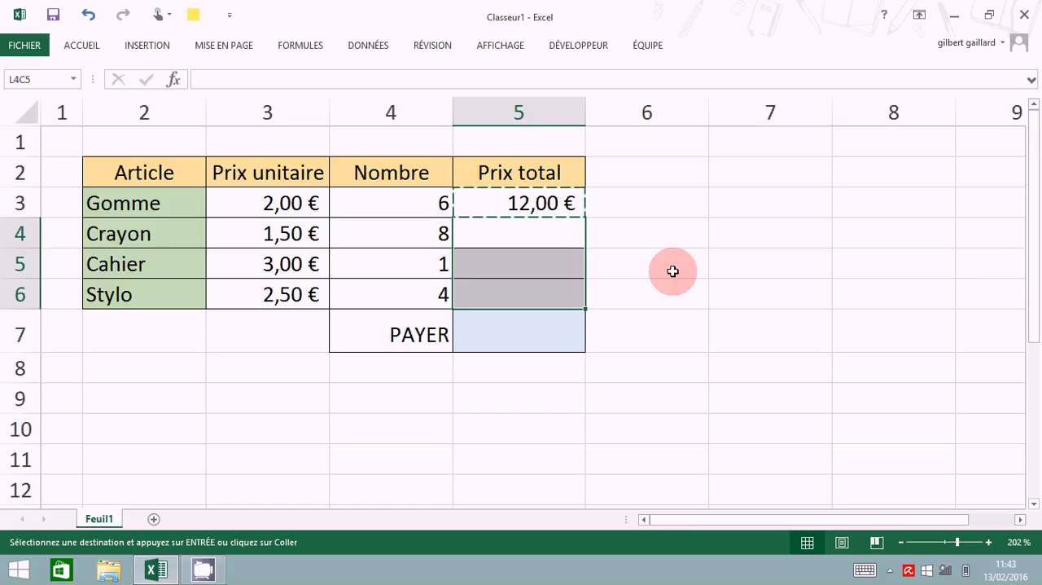
right_click(527, 258)
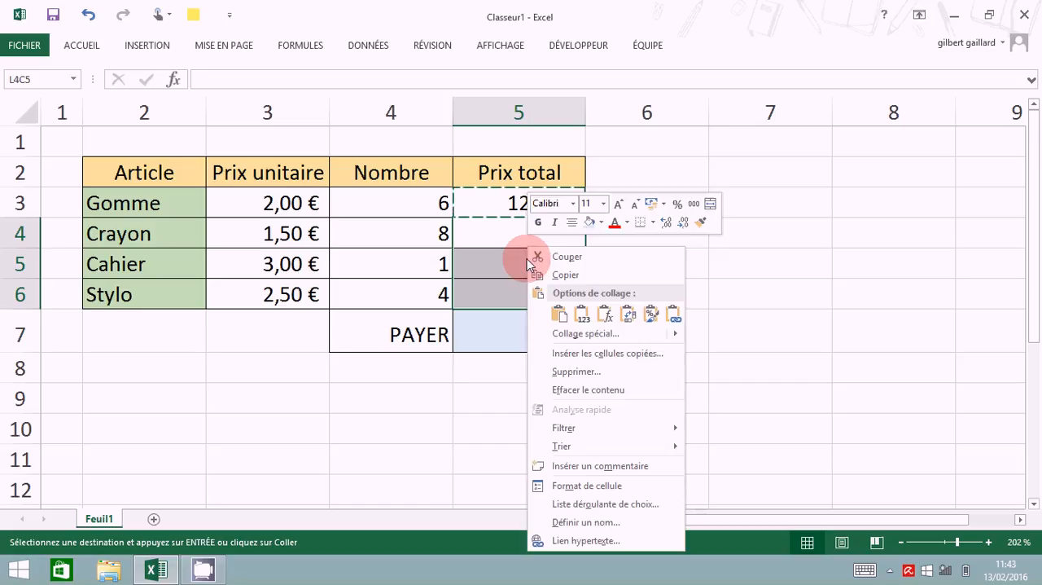
click(558, 317)
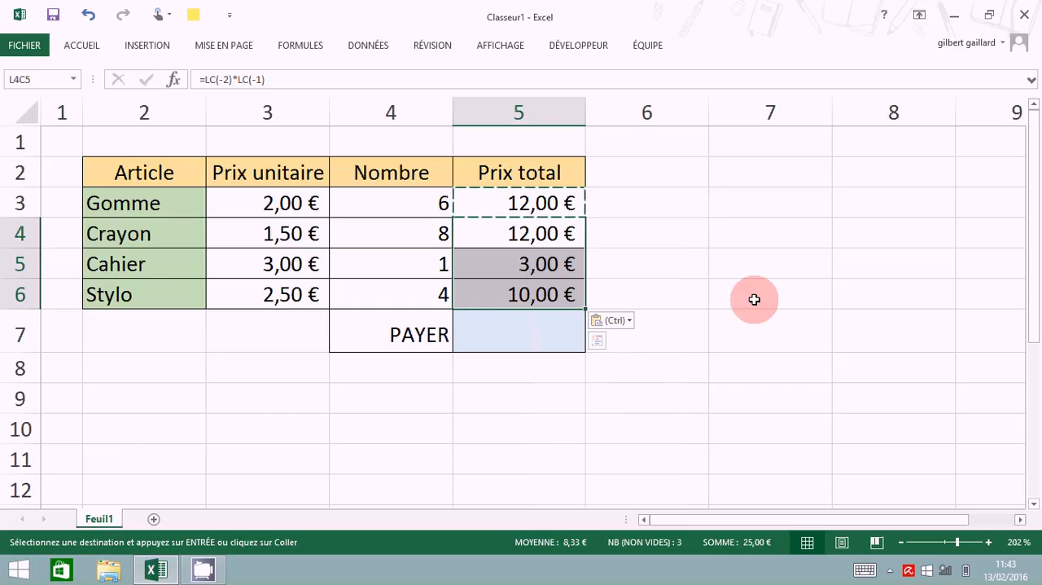
key(Escape)
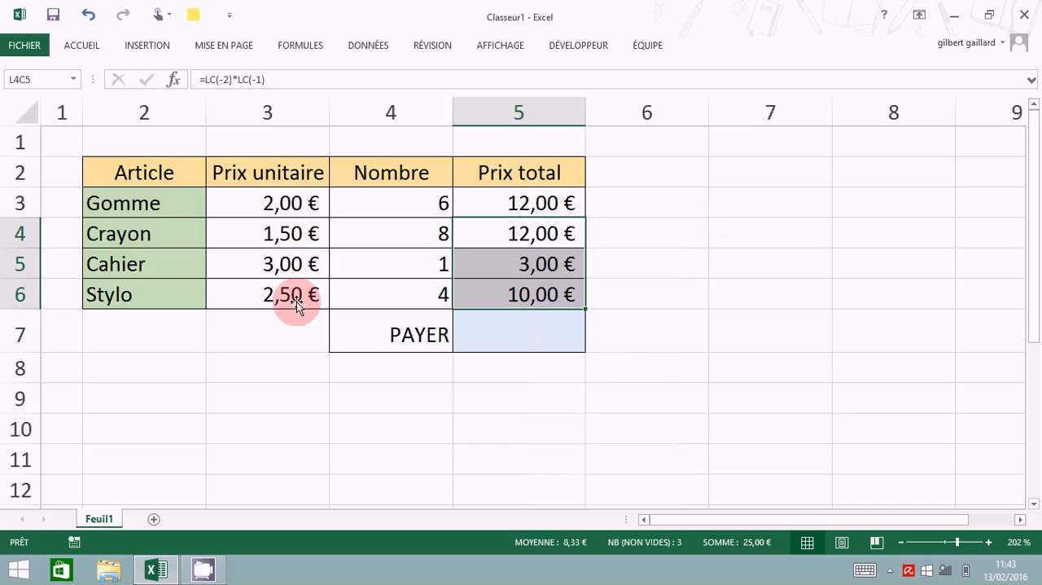
Step: Calculate the amount beside PAYER by summing the four total prices above it with =SOMME(L(-4)C:L(-1)C)
click(542, 333)
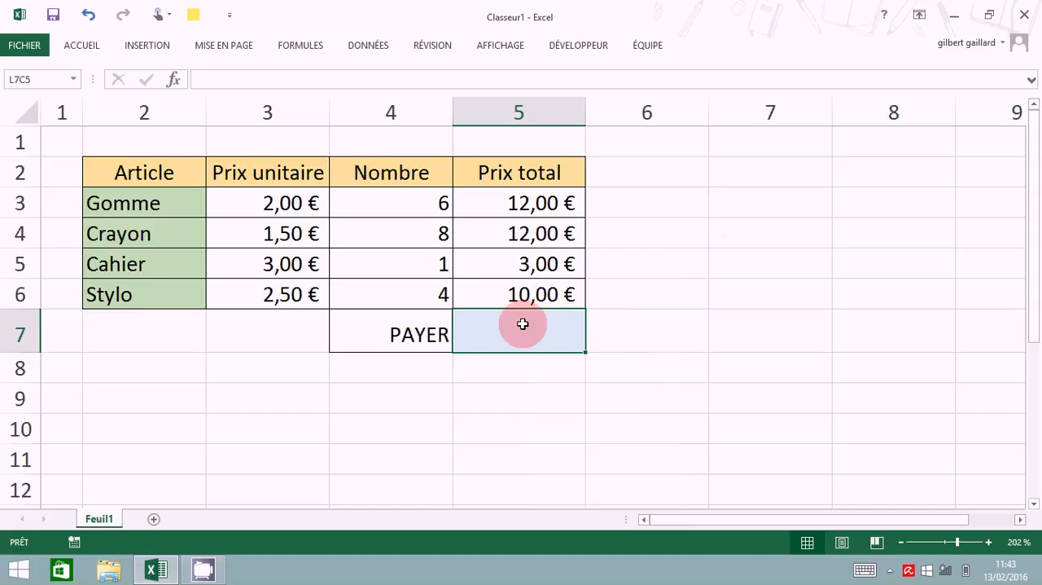
click(77, 50)
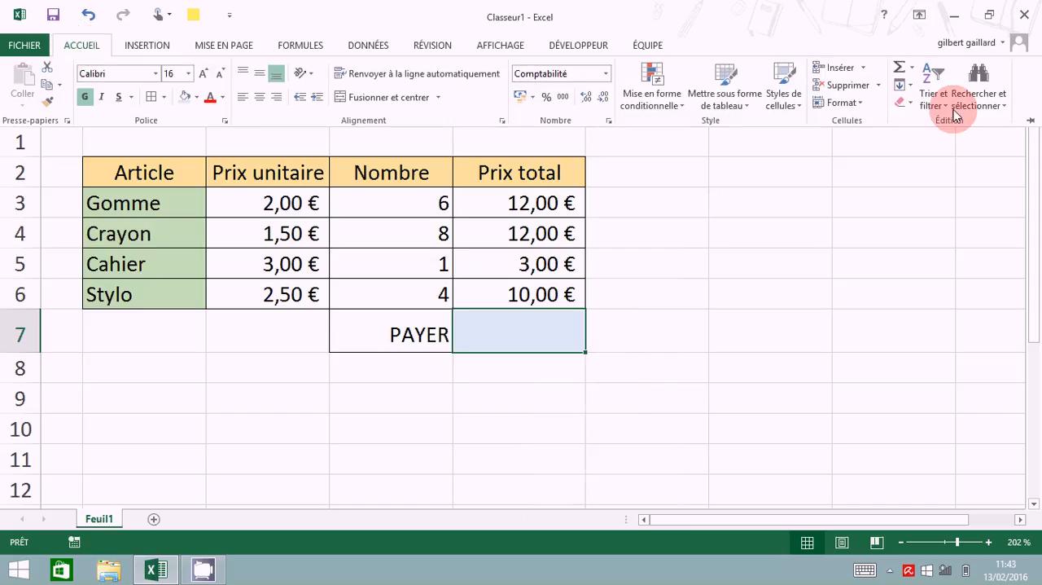
click(913, 69)
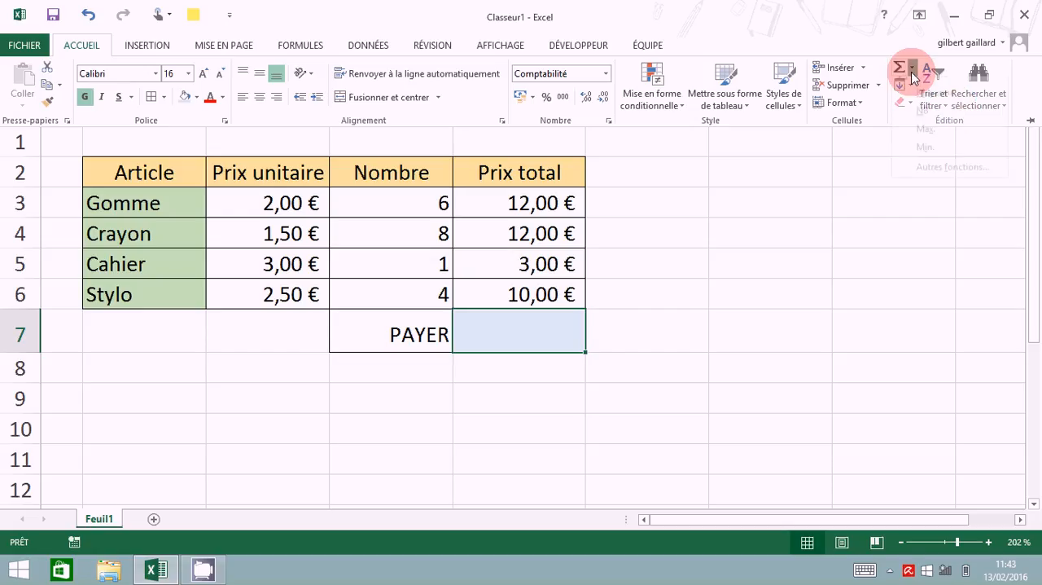
click(924, 89)
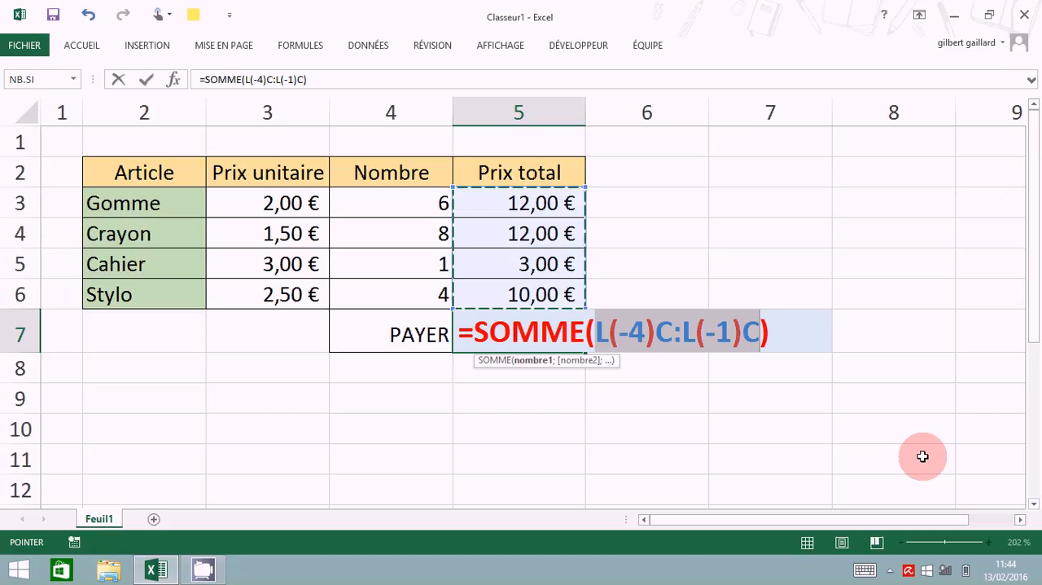
key(Return)
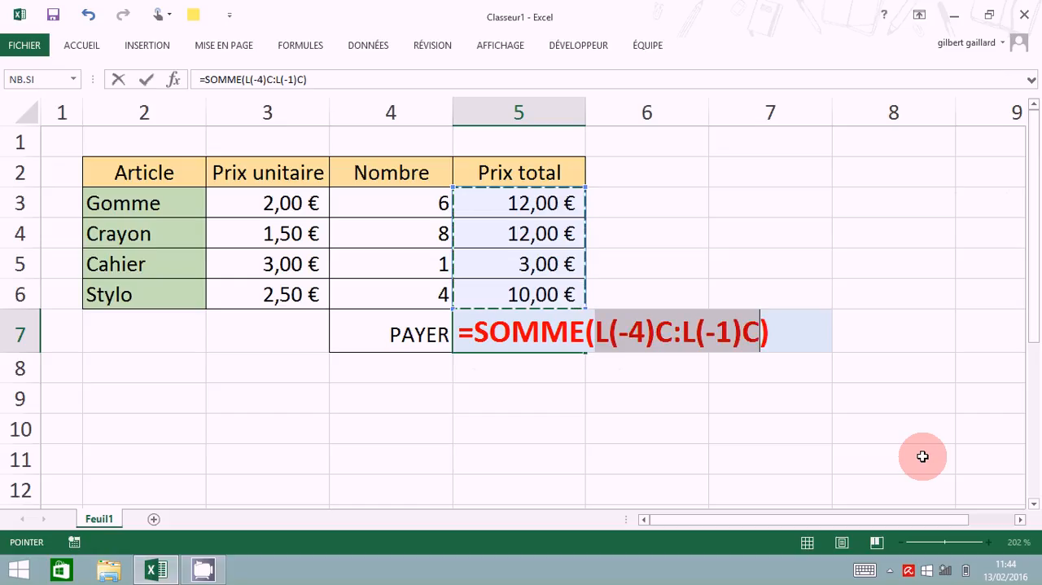